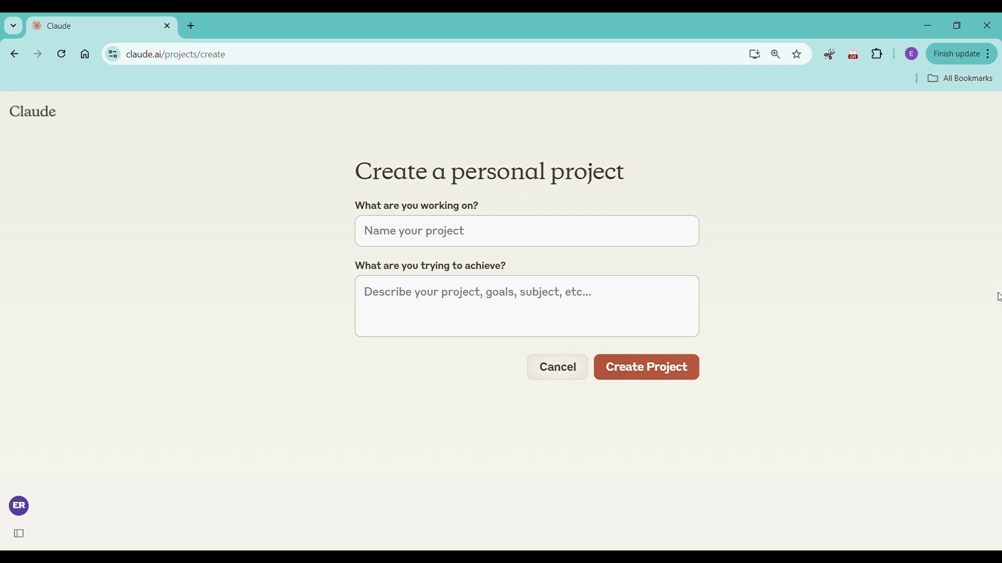
- Create a personal project named "Cozy Mystery Series" with the description "Cute cozy mystery series"
{"action": "left_click", "coordinate": [472, 232]}
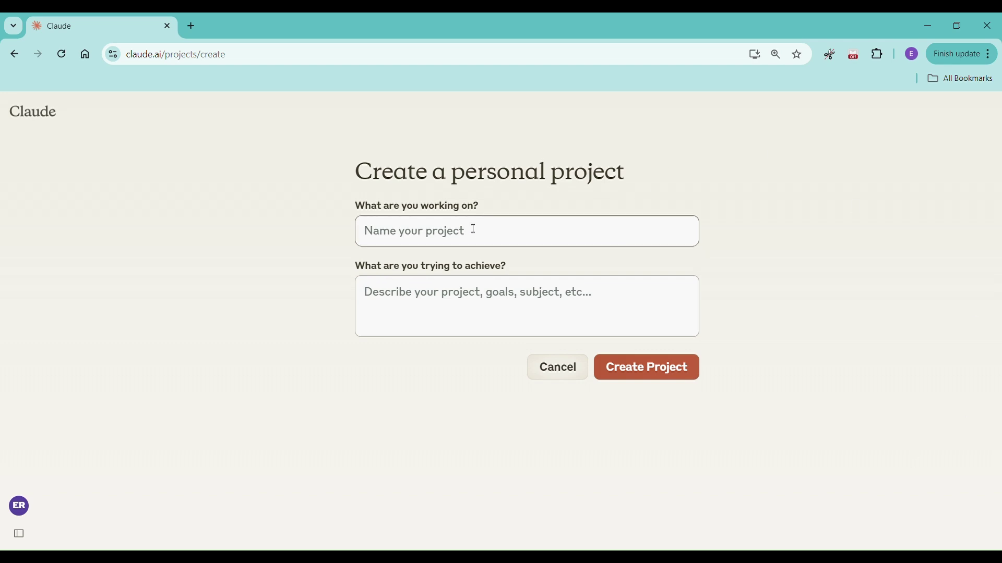
{"action": "type", "text": "Cozy Mystery Series"}
{"action": "left_click", "coordinate": [574, 307]}
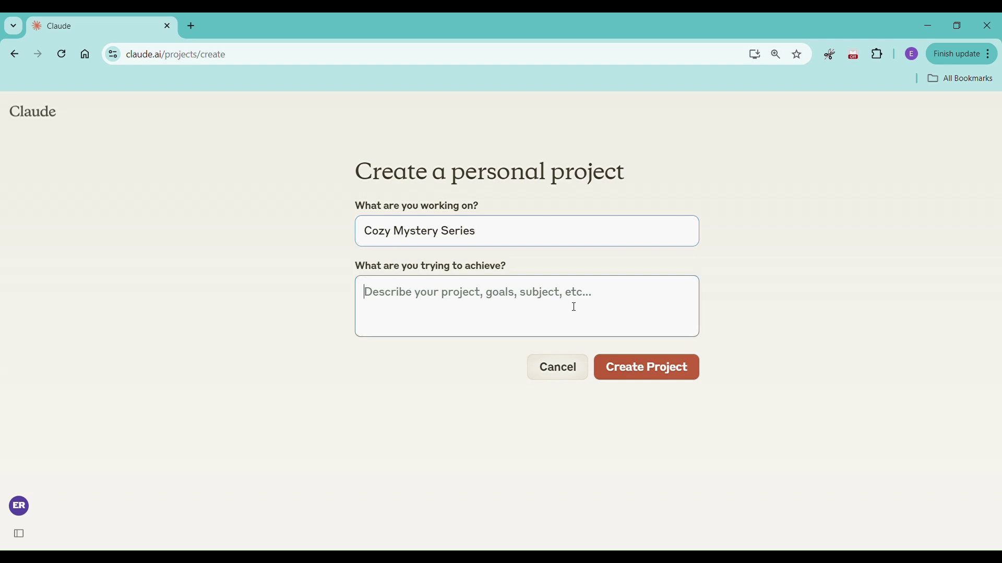
{"action": "type", "text": "C"}
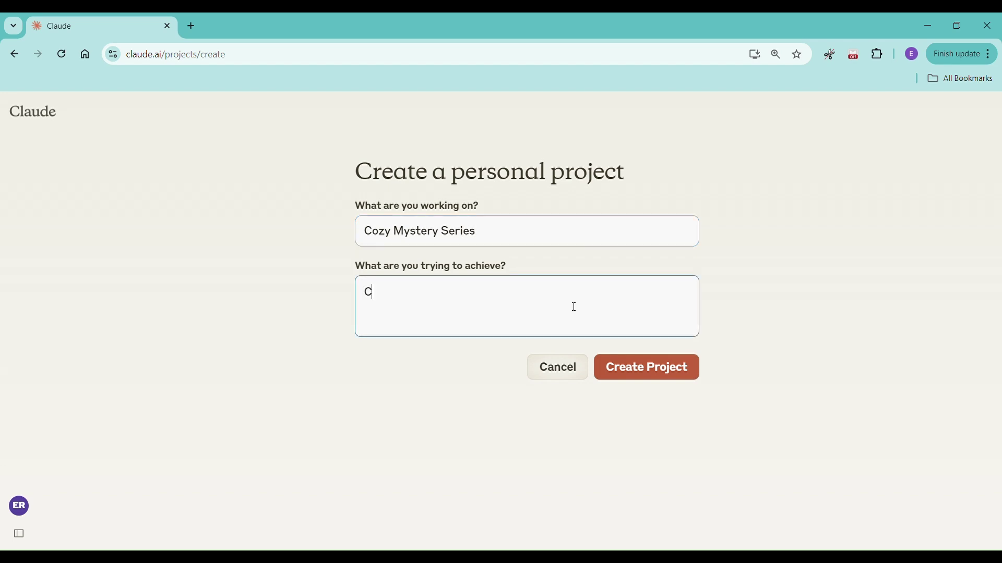
{"action": "type", "text": "ute cozy mystery"}
{"action": "type", "text": "series"}
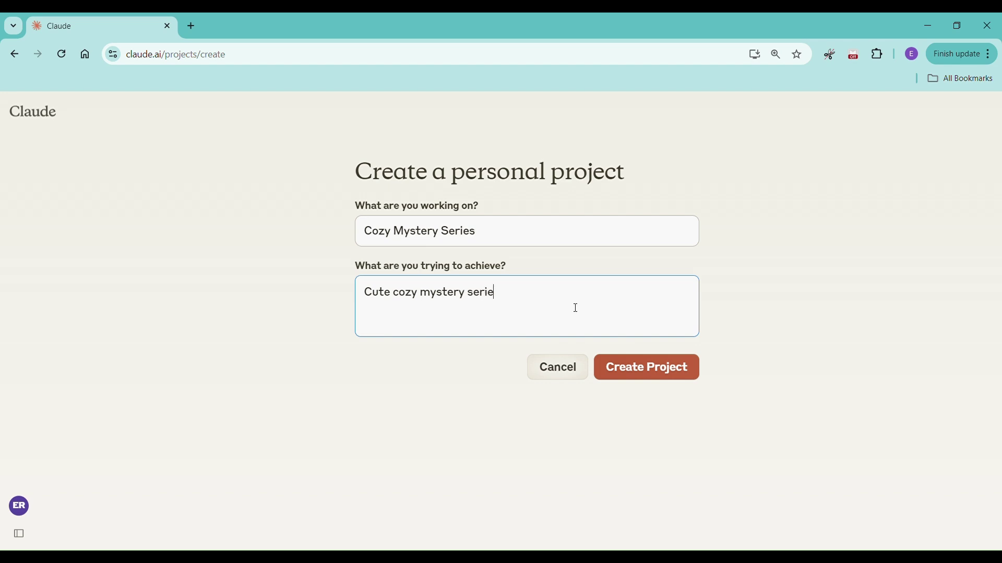
{"action": "left_click", "coordinate": [660, 380]}
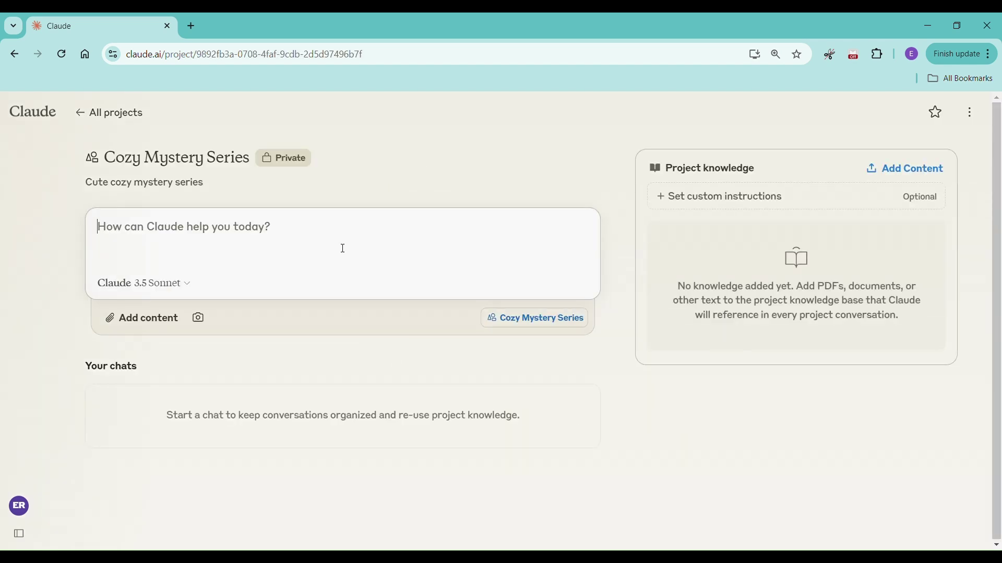
- Send the project's first message: "Hey. What can you tell me about a cozy mystery? I'd like to write one."
{"action": "type", "text": "Hey. What can you tell me about a"}
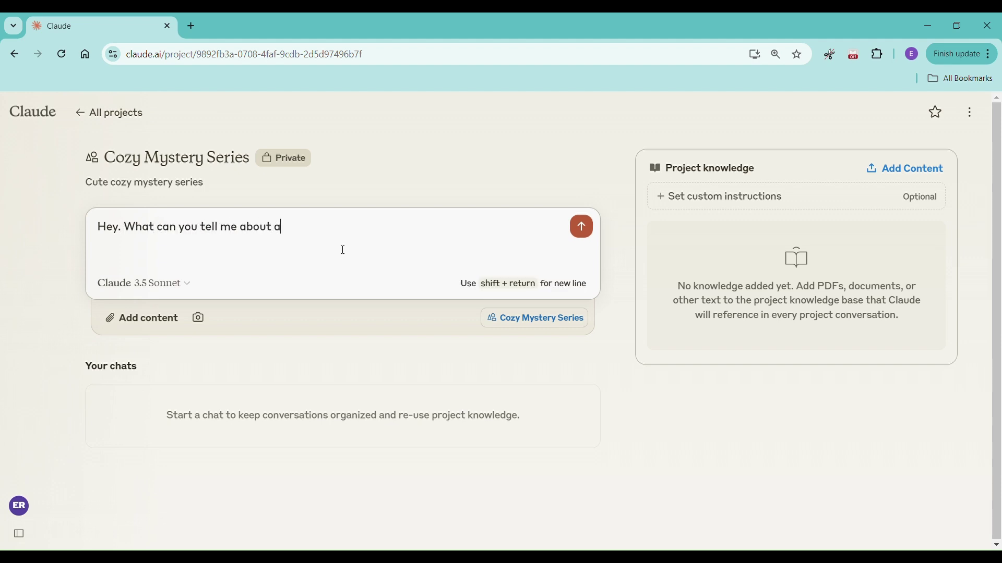
{"action": "type", "text": " cozy mystery? I'd like "}
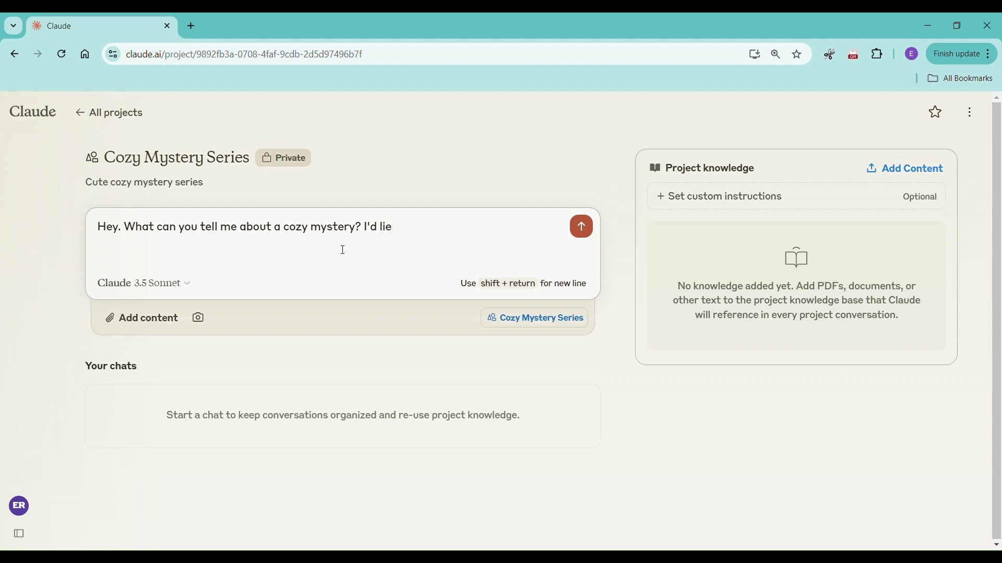
{"action": "type", "text": "to write one."}
{"action": "key", "text": "Return"}
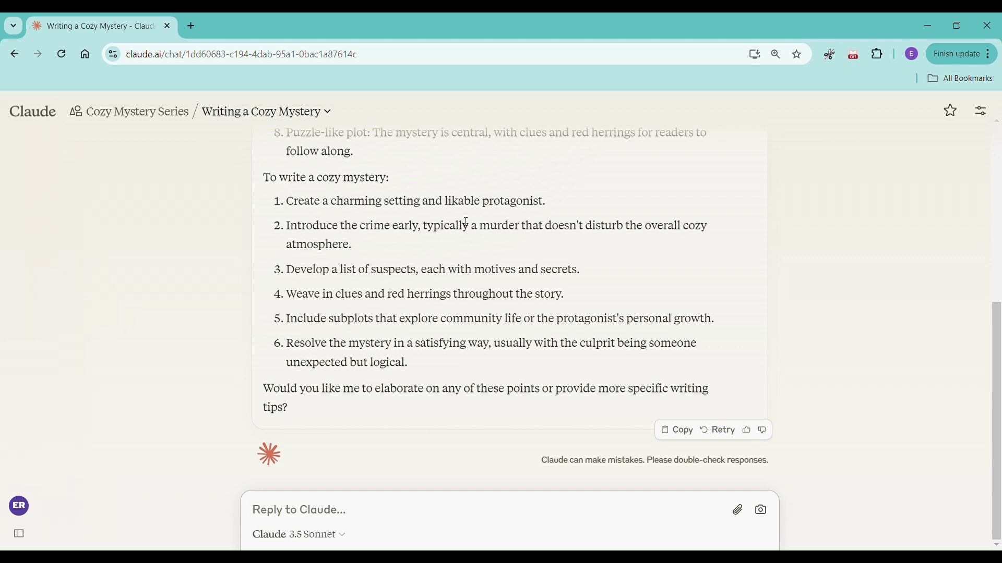
- Draft a reply asking for more depth and the general series length, wanting a background romance with the mysteries as the main focus
{"action": "scroll", "coordinate": [618, 292], "scroll_direction": "up", "scroll_amount": 5}
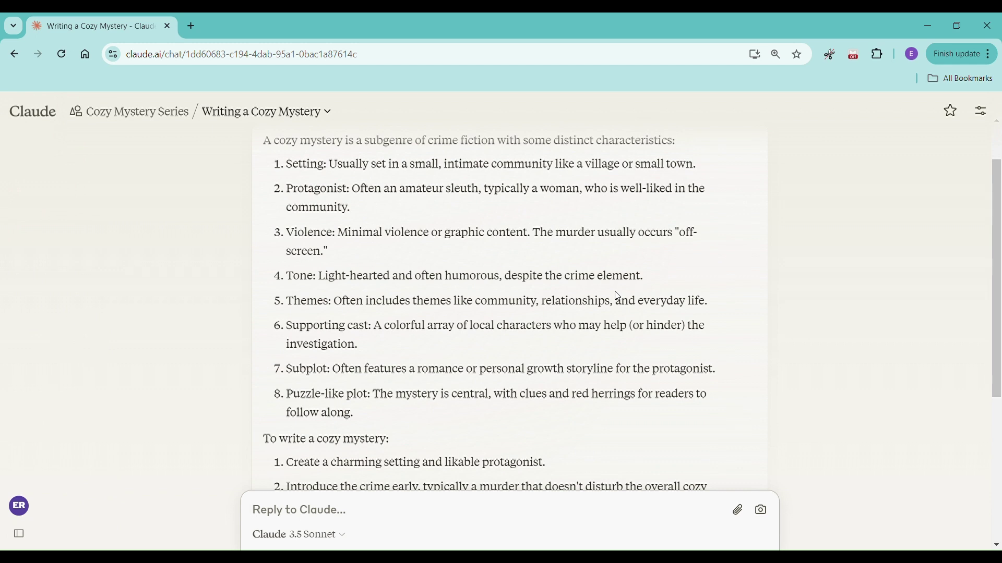
{"action": "scroll", "coordinate": [618, 296], "scroll_direction": "up", "scroll_amount": 1}
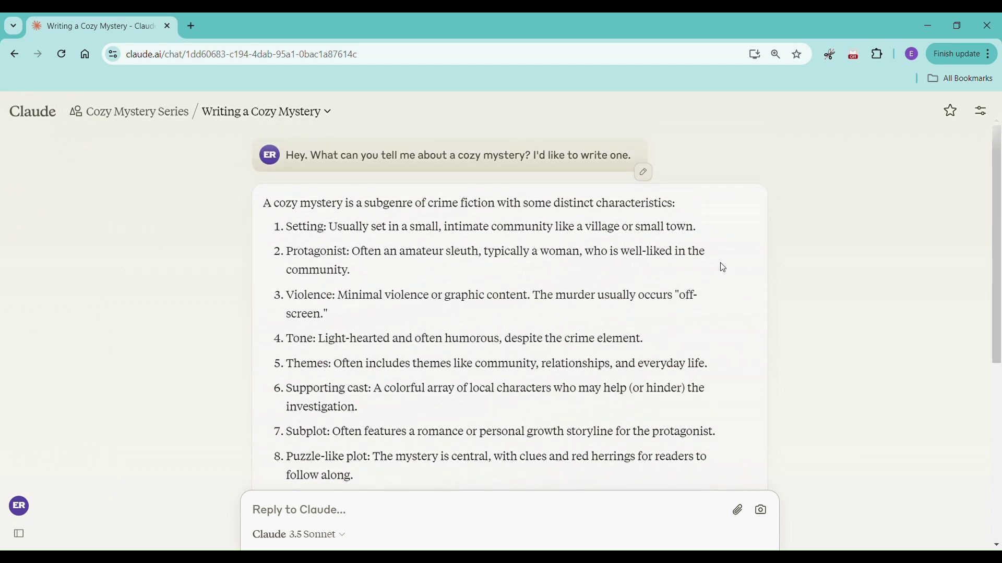
{"action": "scroll", "coordinate": [724, 271], "scroll_direction": "down", "scroll_amount": 1}
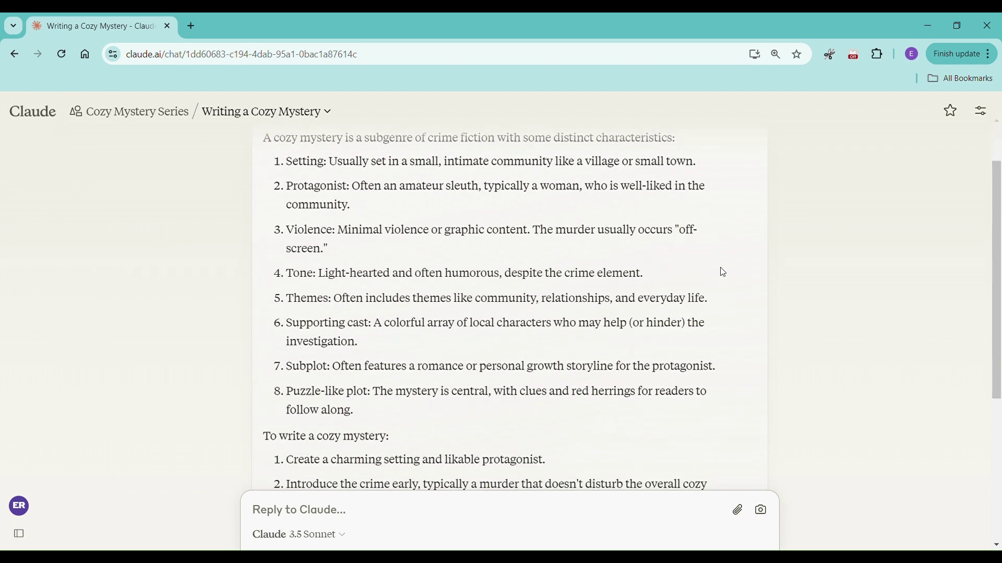
{"action": "scroll", "coordinate": [723, 273], "scroll_direction": "down", "scroll_amount": 4}
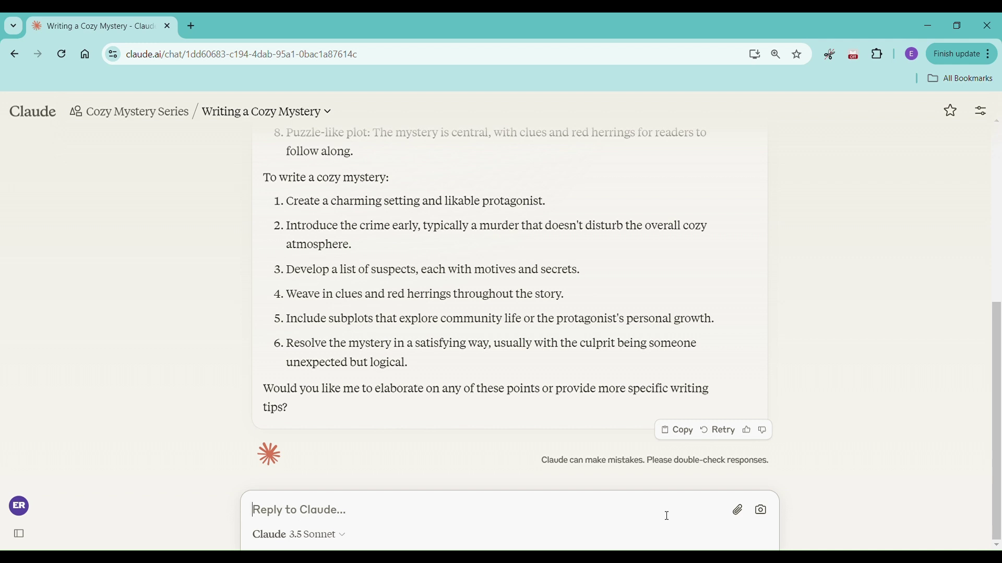
{"action": "type", "text": "yes,"}
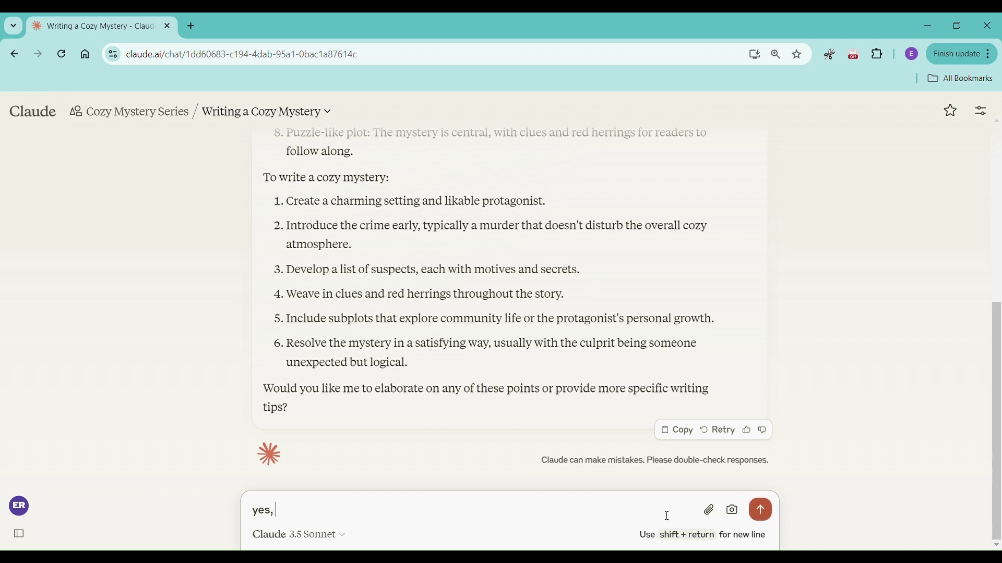
{"action": "type", "text": " let's doo more inddepth with it, how long are the ser"}
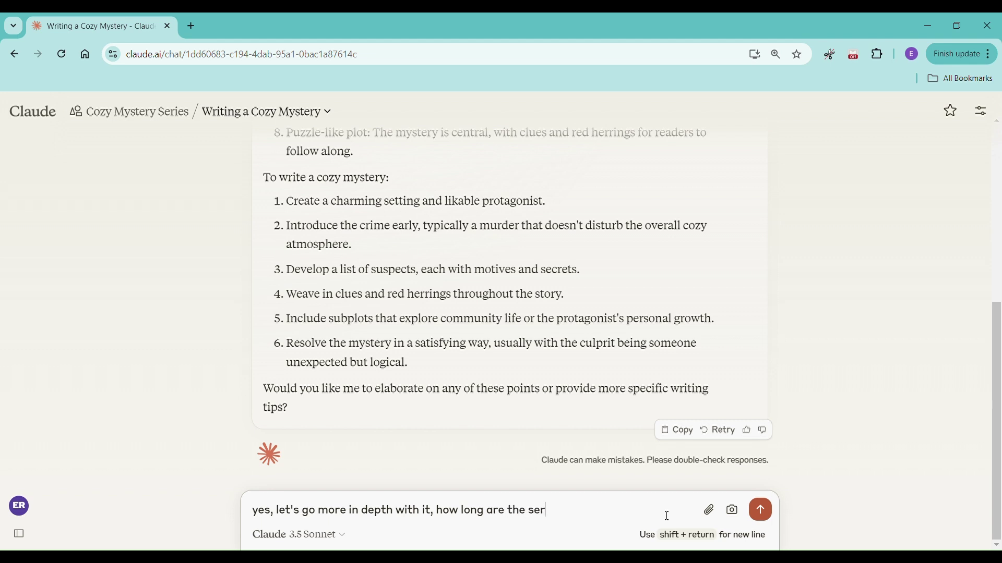
{"action": "type", "text": "ies generally? I'd like to"}
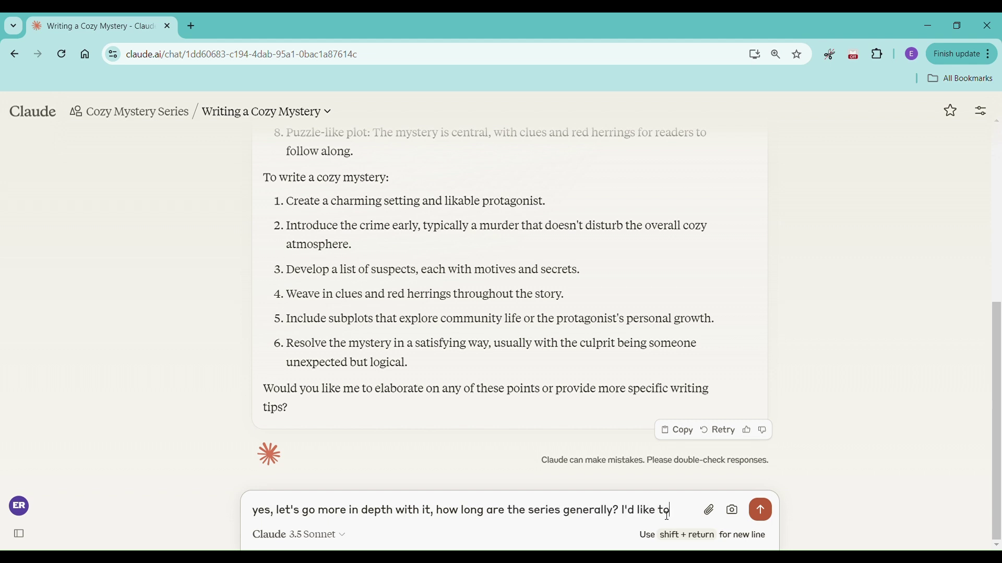
{"action": "type", "text": " do a backgroun"}
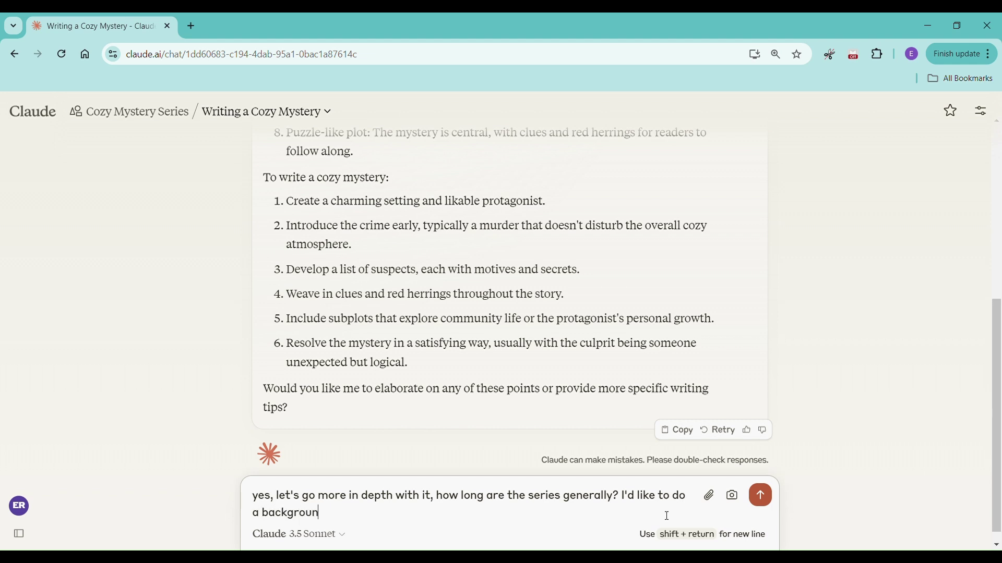
{"action": "type", "text": "d romance but hav"}
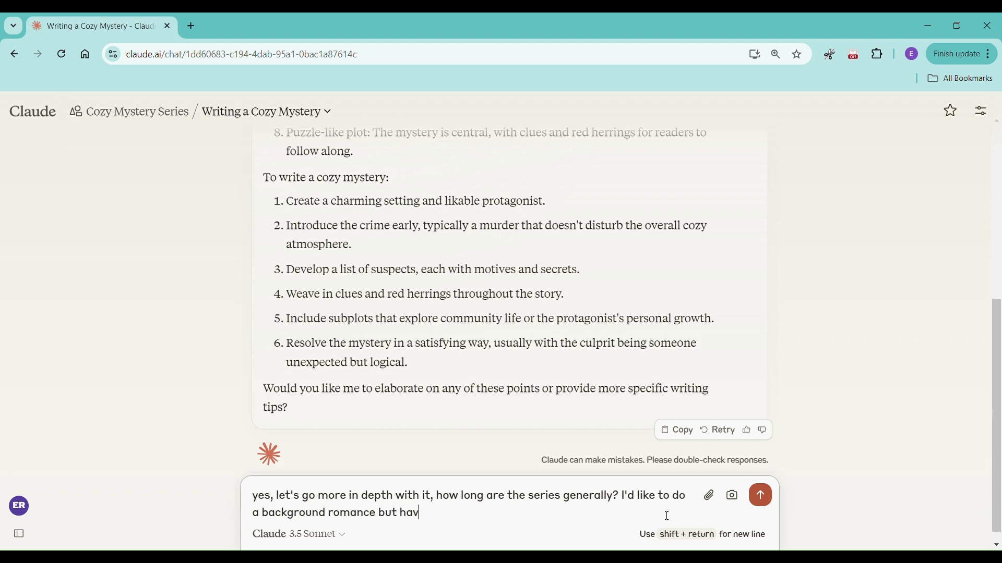
{"action": "type", "text": "e the mysteries be the main focus. Can you"}
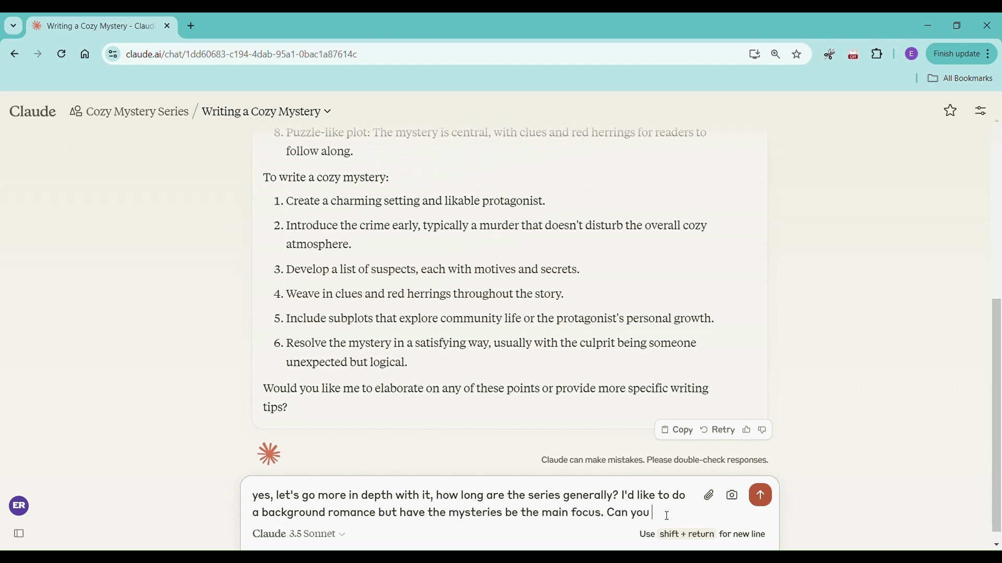
- Replace the trailing "Can you" with questions on each book's length and whether chapters are shorter or closer to 3-4,000 words, and send the message
{"action": "key", "text": "BackSpace"}
{"action": "key", "text": "BackSpace"}
{"action": "key", "text": "BackSpace"}
{"action": "key", "text": "BackSpace"}
{"action": "key", "text": "BackSpace"}
{"action": "key", "text": "BackSpace"}
{"action": "key", "text": "BackSpace"}
{"action": "key", "text": "BackSpace"}
{"action": "type", "text": "How long should each b"}
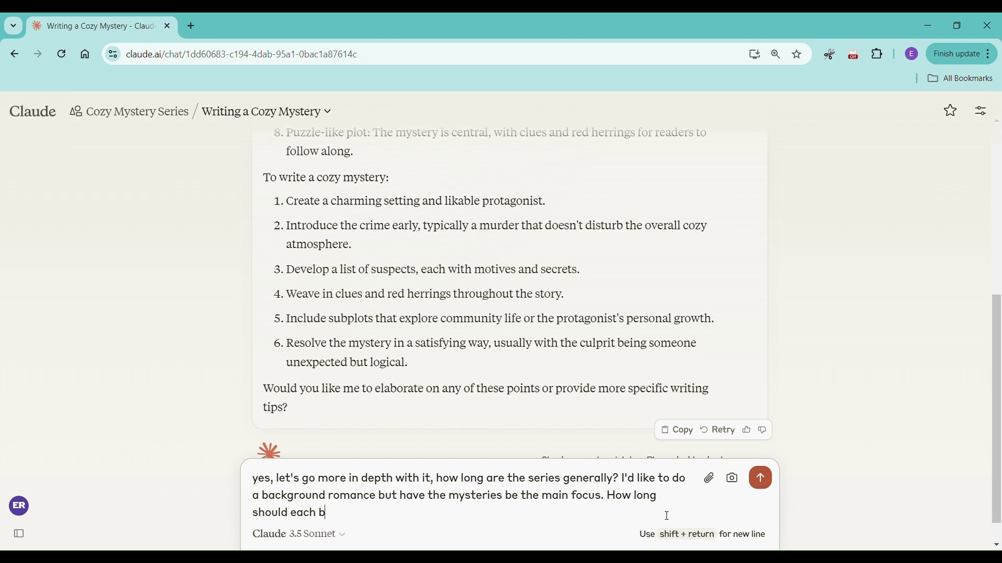
{"action": "type", "text": "ook be? Are the chapters shorter or closer to 3-4,000 words"}
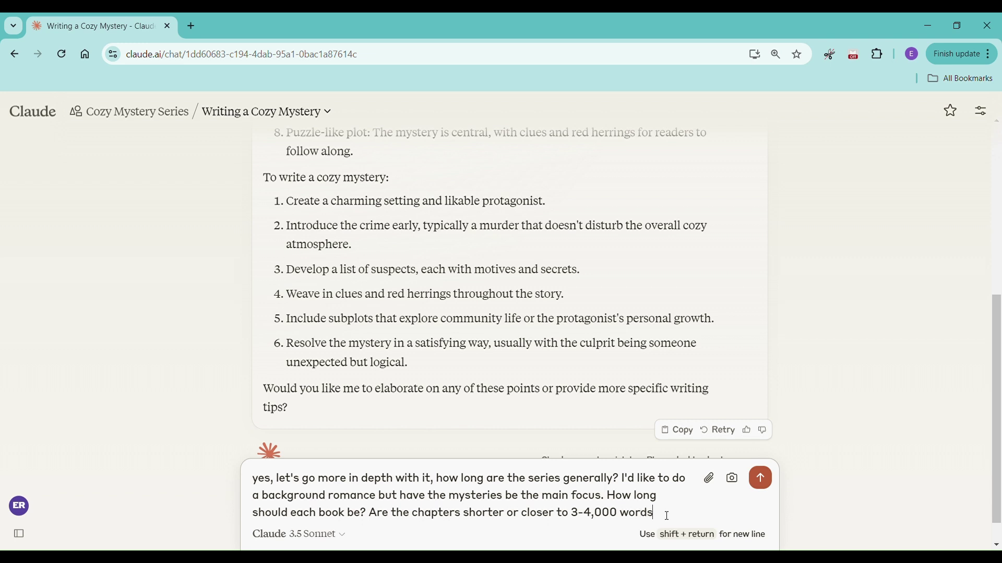
{"action": "type", "text": "?"}
{"action": "key", "text": "Return"}
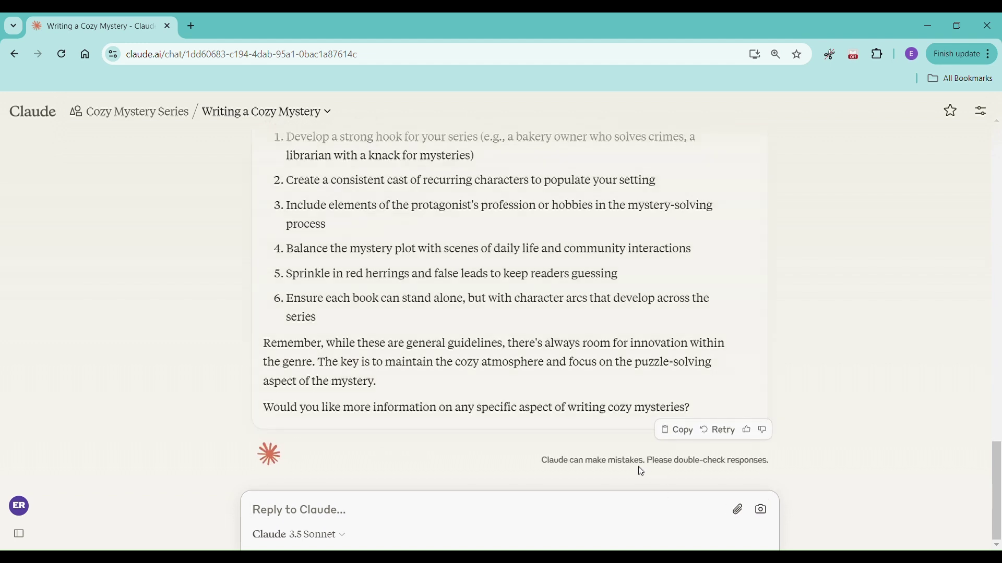
- Review Claude's answer about series, book and chapter lengths for cozy mysteries
{"action": "scroll", "coordinate": [556, 369], "scroll_direction": "up", "scroll_amount": 8}
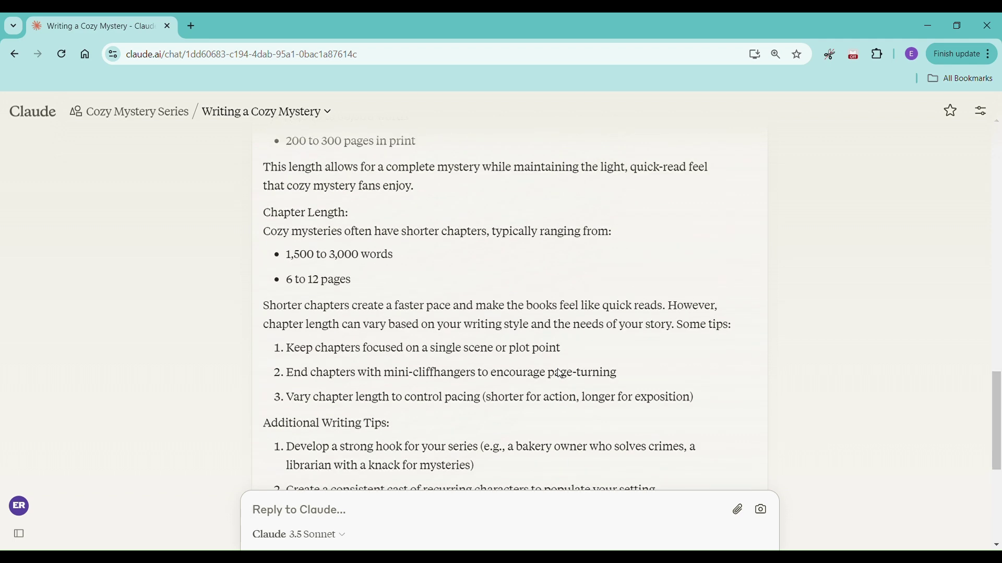